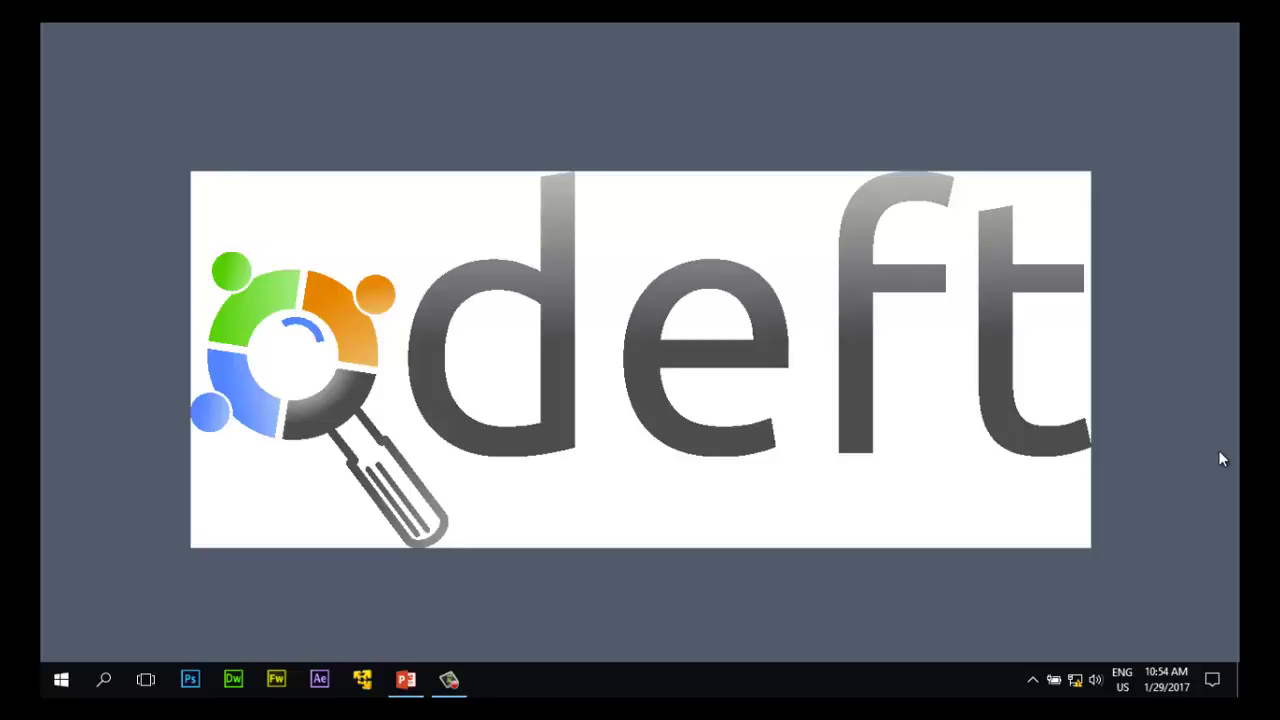
- Using the keyboard, open the Desktop's USB_Write_Blocker_ALL_Windows_v1.3 folder showing README and the batch file
key("super+e")
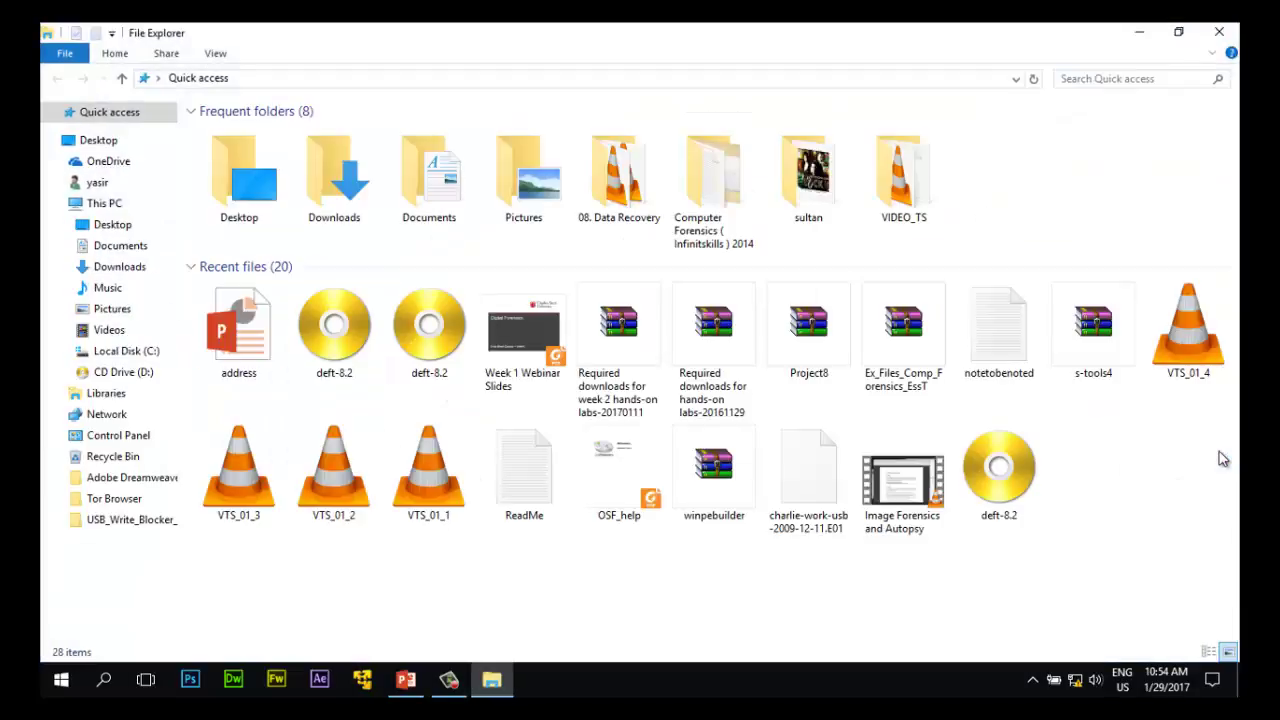
key("Tab")
key("Down")
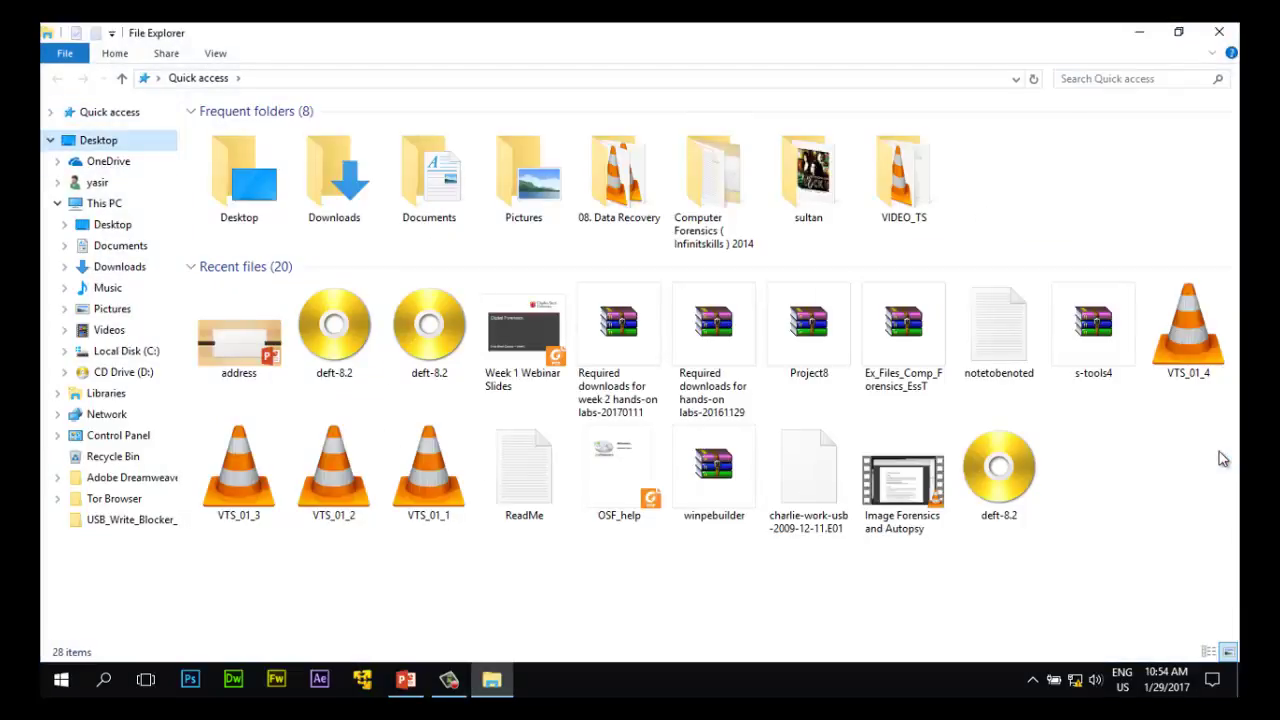
key("Down")
key("Down")
key("Down")
key("Down")
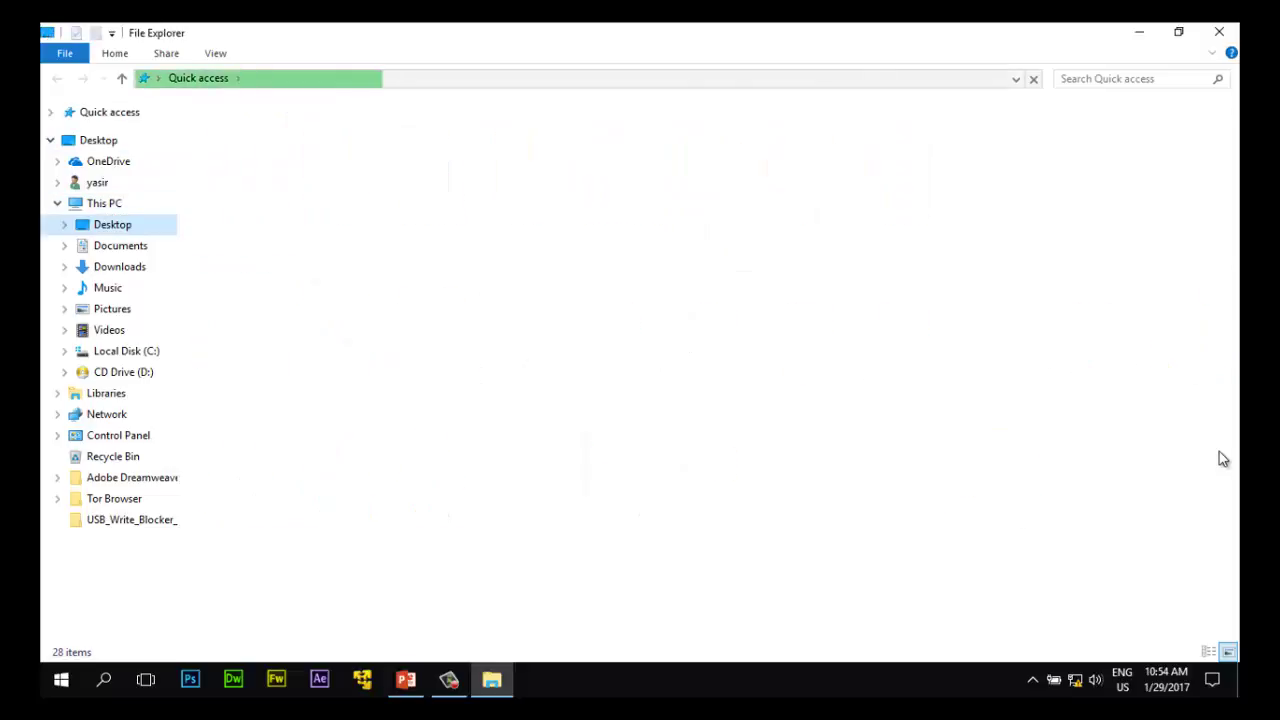
key("Tab")
key("Down")
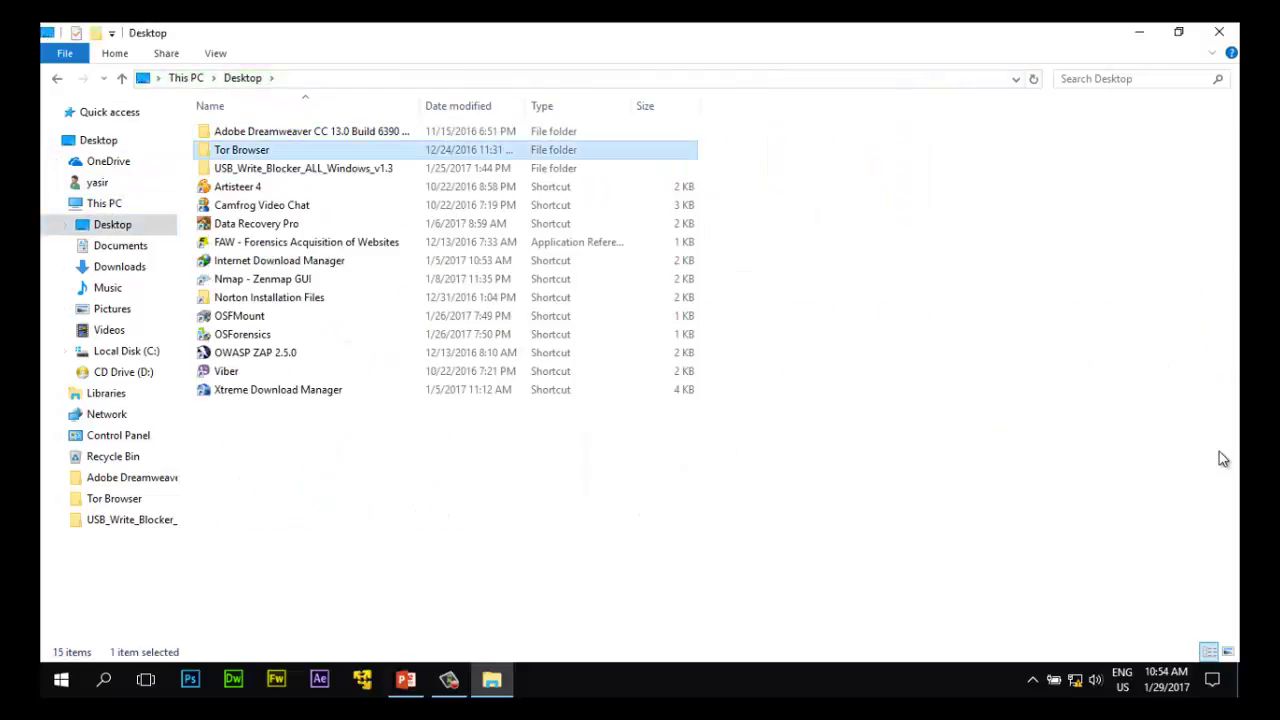
key("Down")
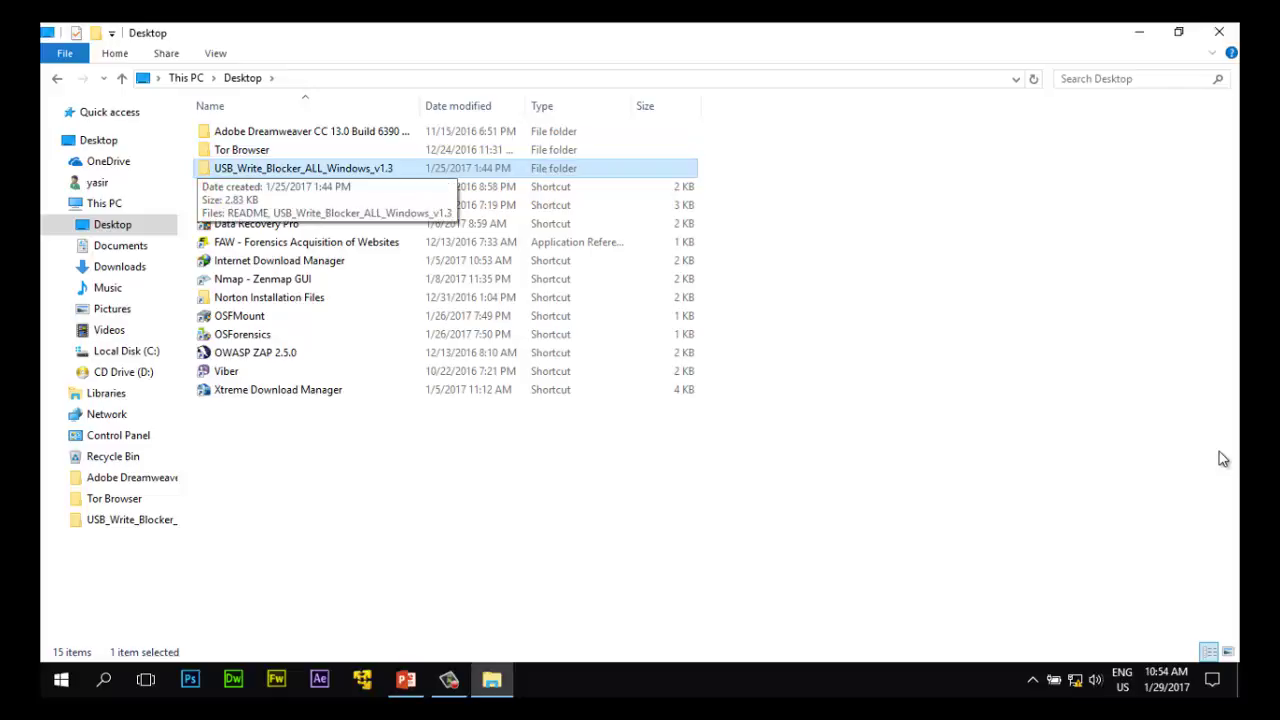
key("Return")
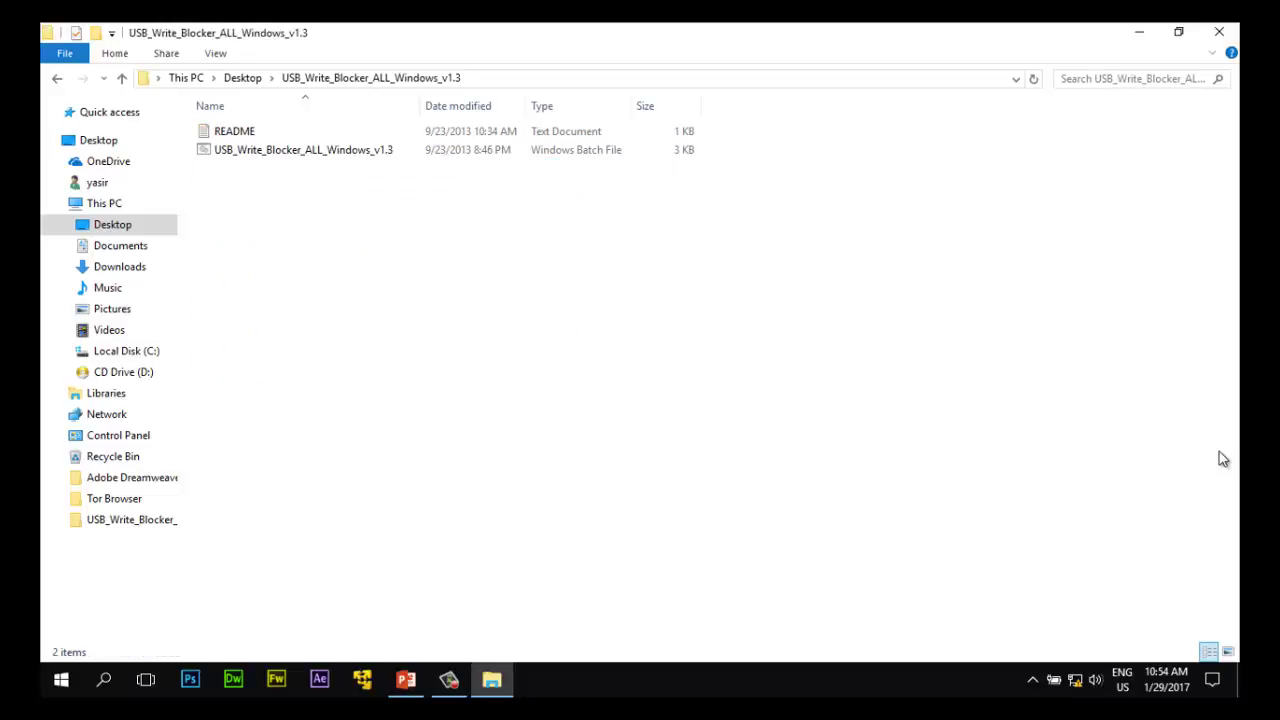
key("Down")
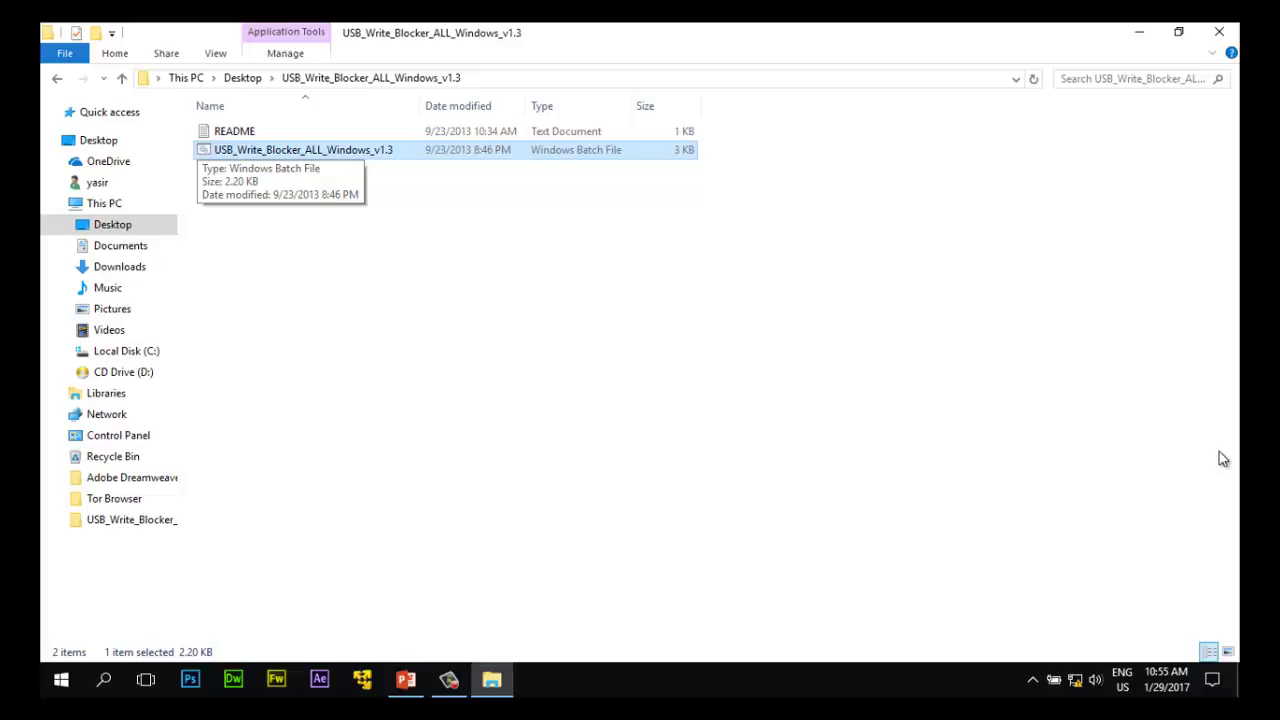
- Run the write blocker batch file, accepting the Security Warning so its menu appears
key("Return")
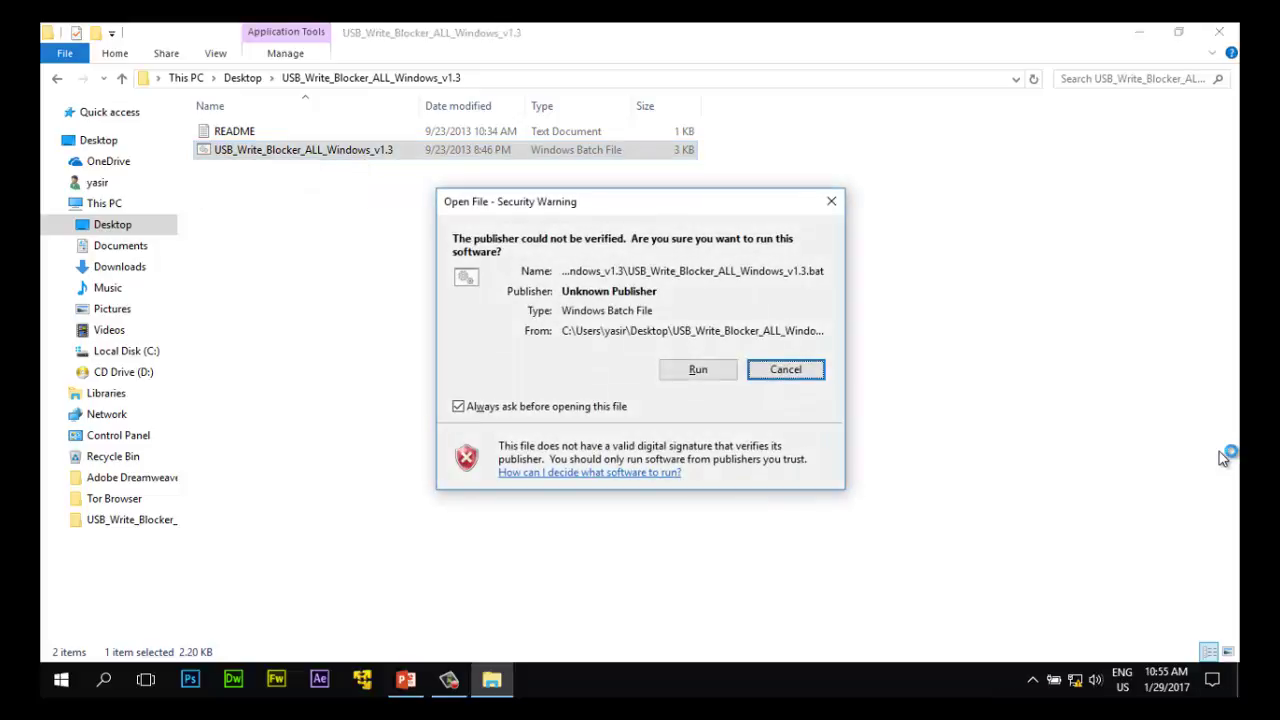
key("Left")
key("Return")
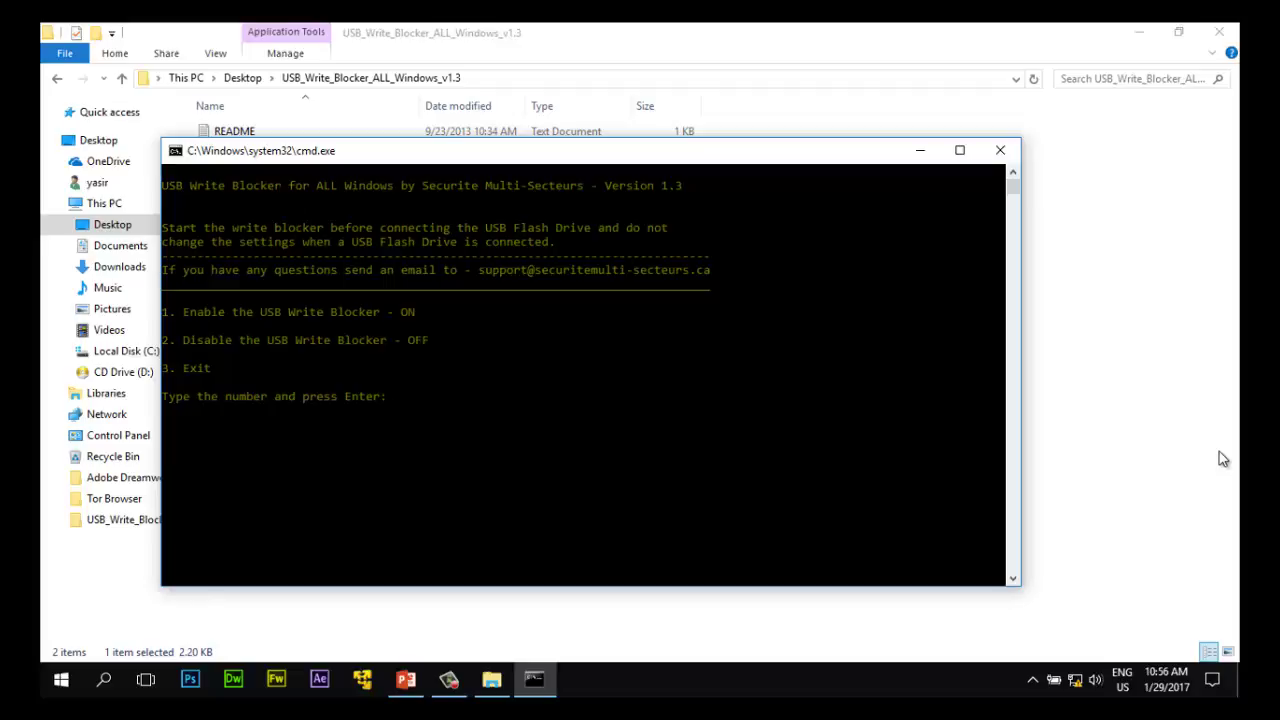
- Choose menu option 1 to turn write blocking ON and dismiss the status message
type("1")
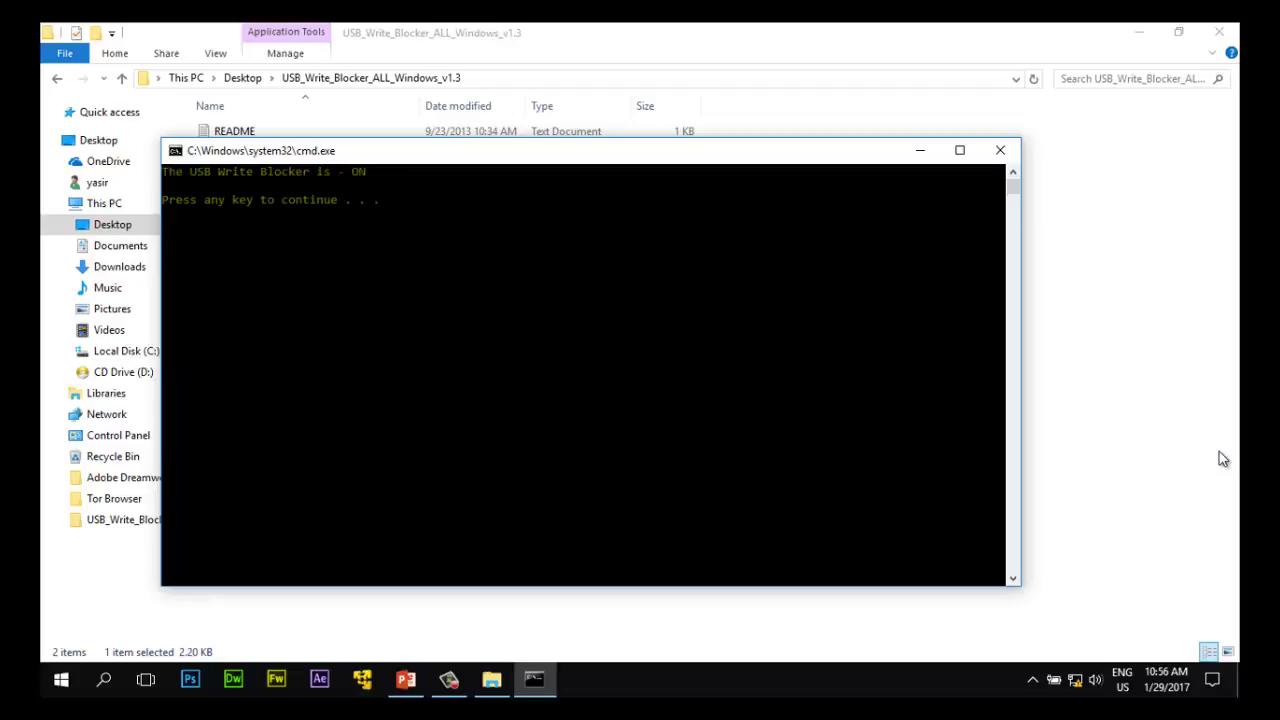
key("Return")
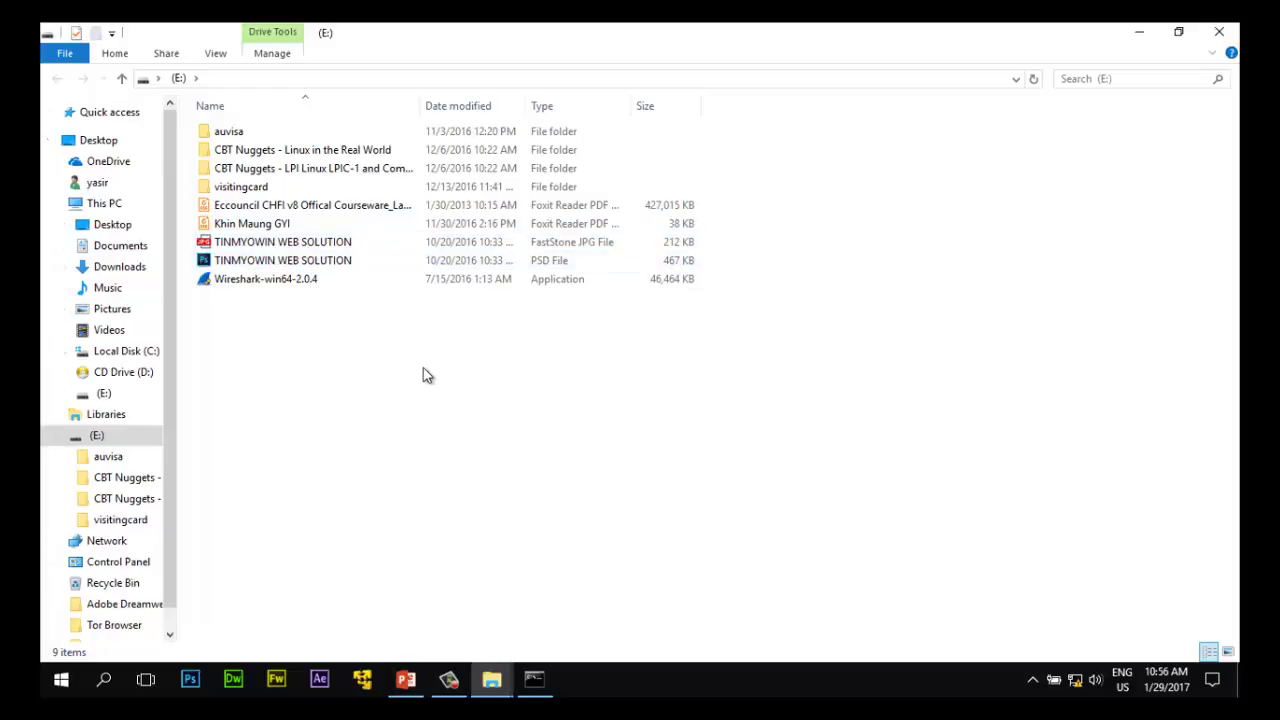
- Copy the Fugly Fugly Kya Hai MP3 from Music and paste it onto E:, which is refused as write-protected
left_click(110, 289)
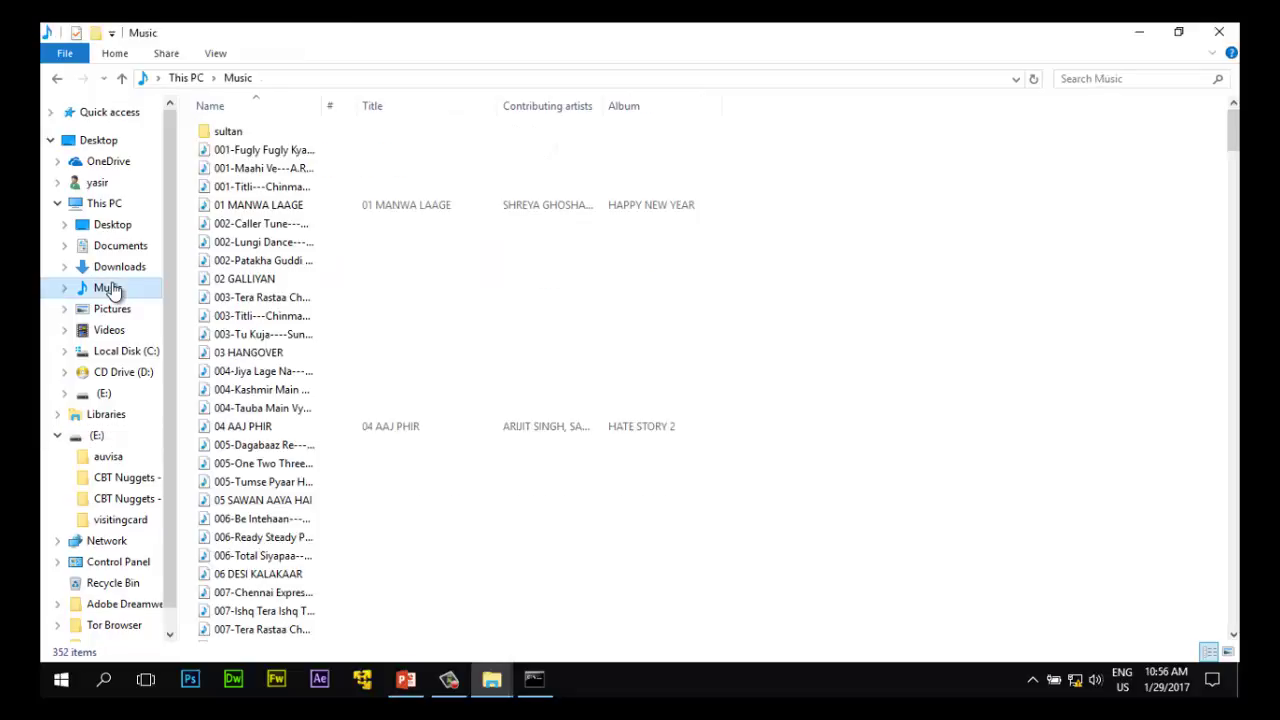
left_click(266, 160)
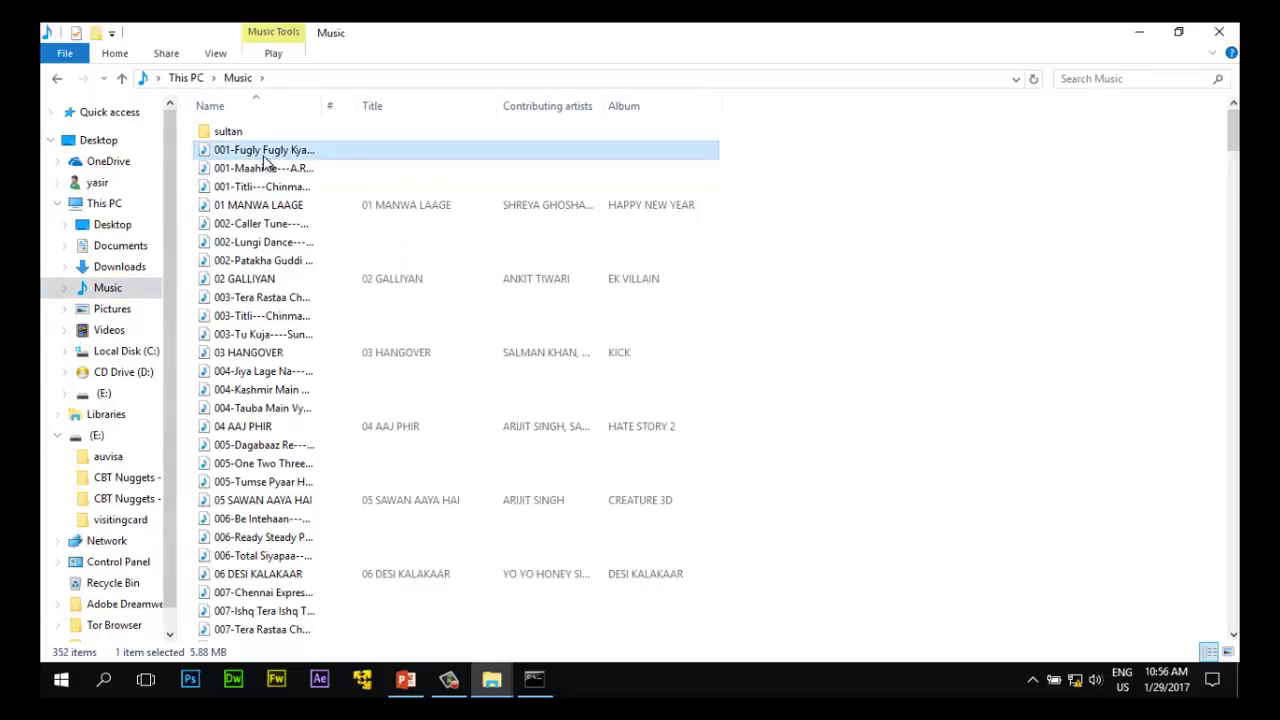
left_click(88, 437)
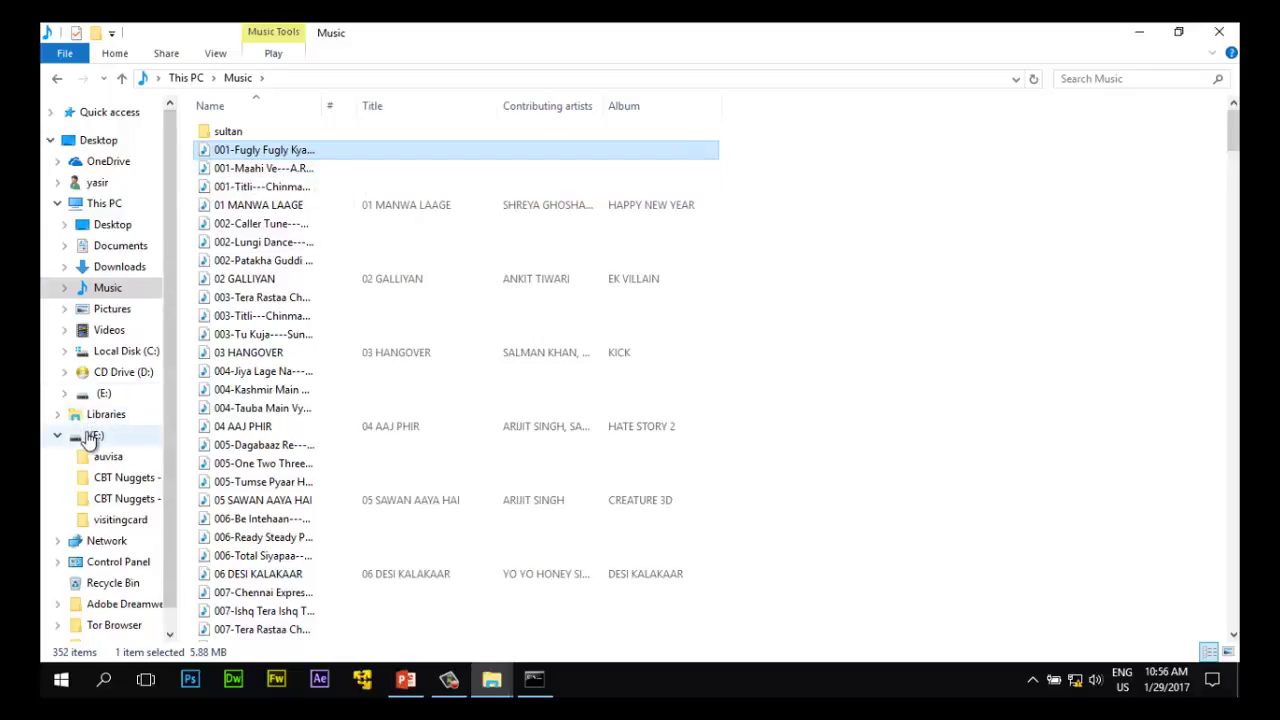
right_click(655, 412)
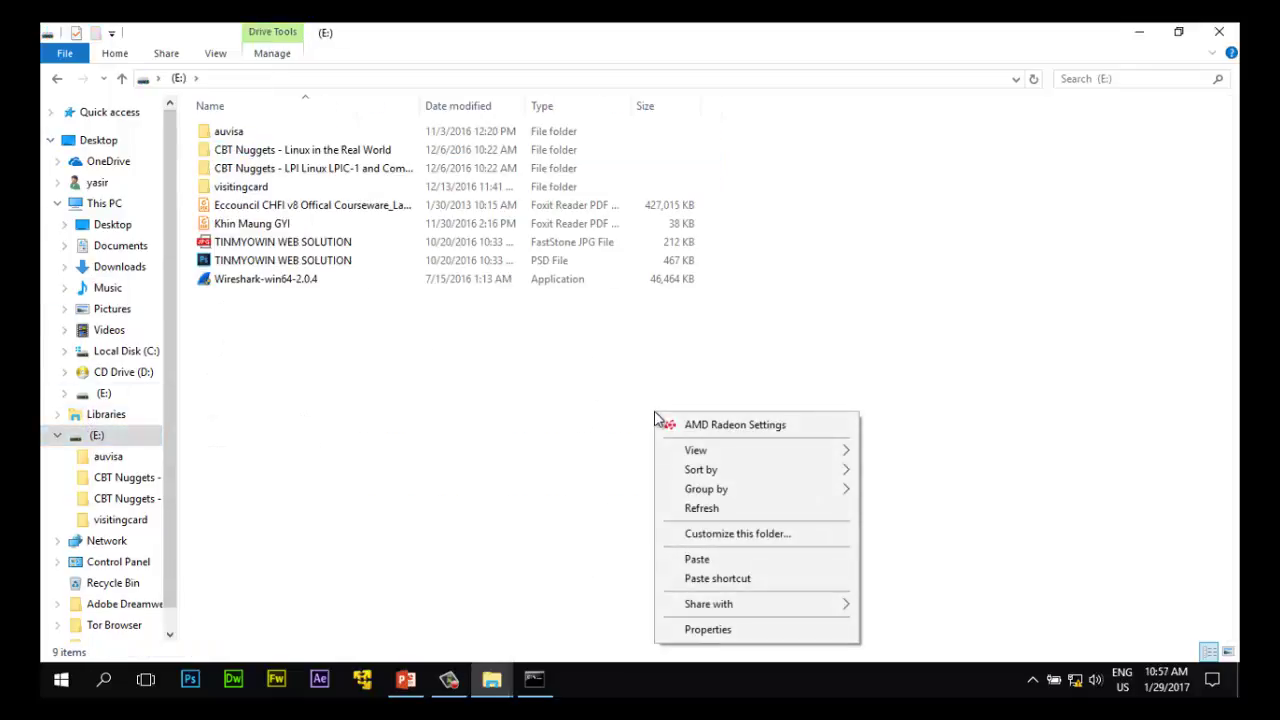
left_click(726, 562)
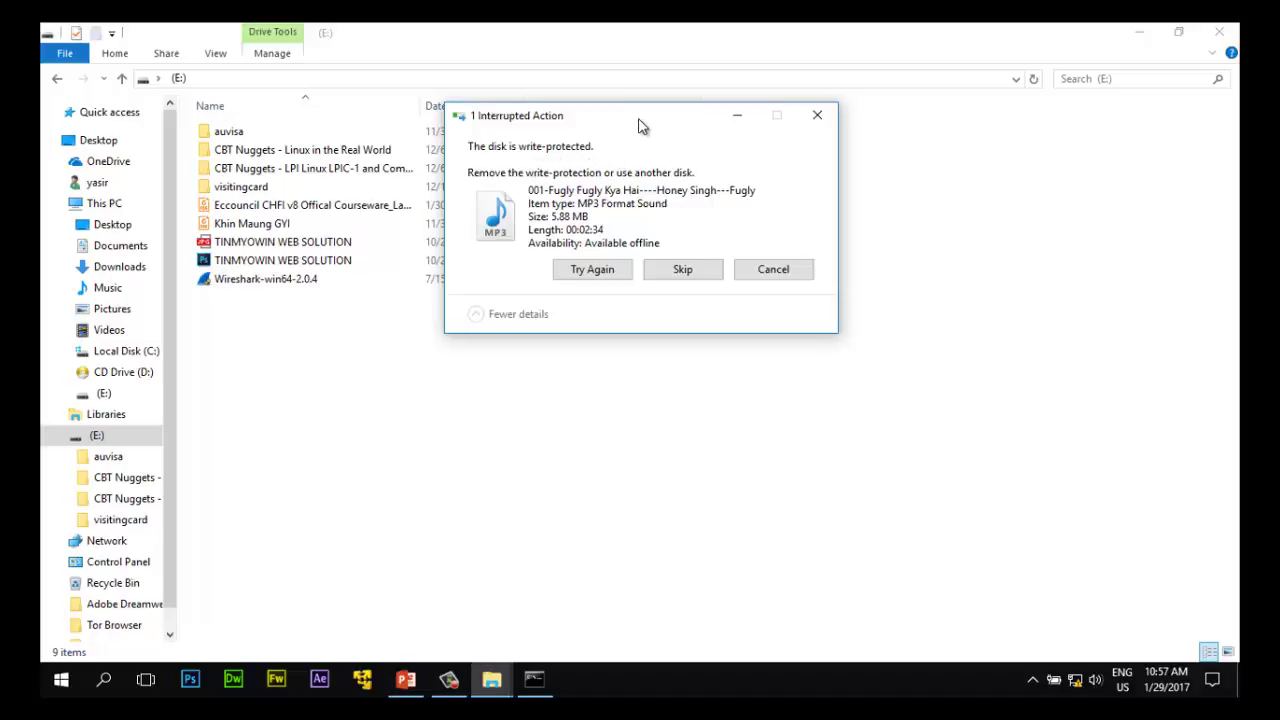
- Cancel the write-protected copy and return to the write blocker console
left_click_drag(639, 124, 630, 142)
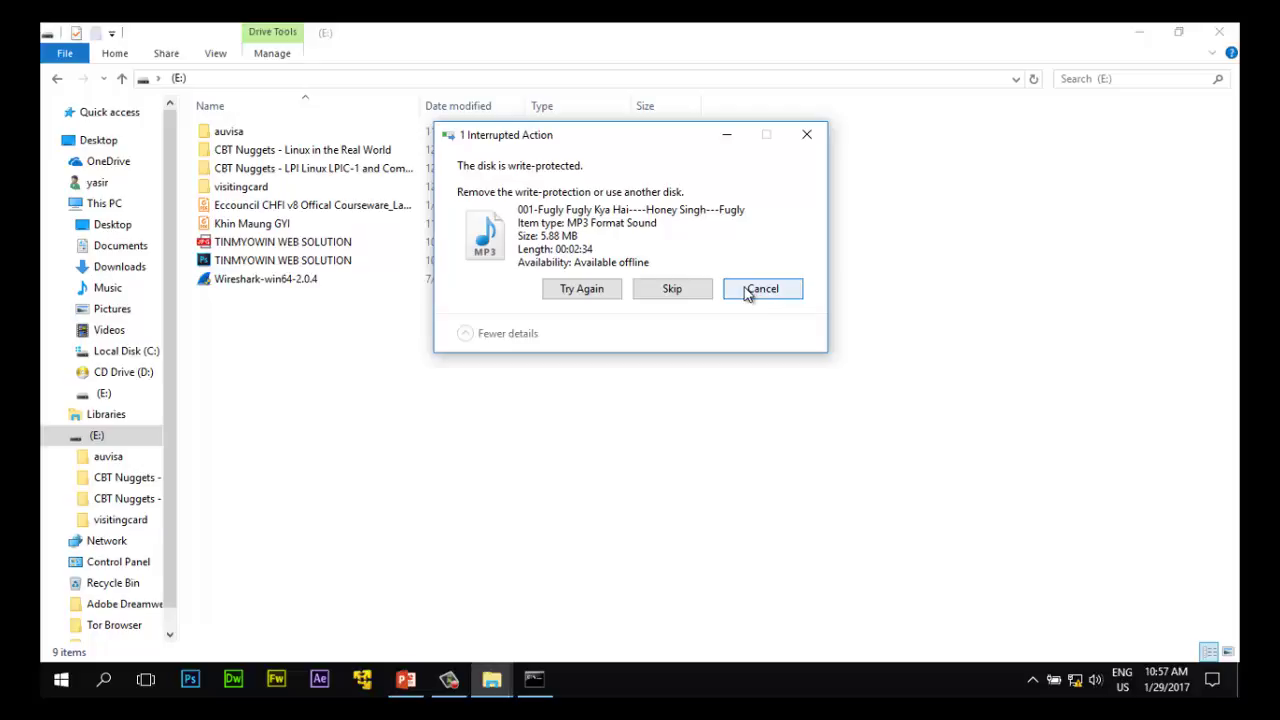
left_click(746, 292)
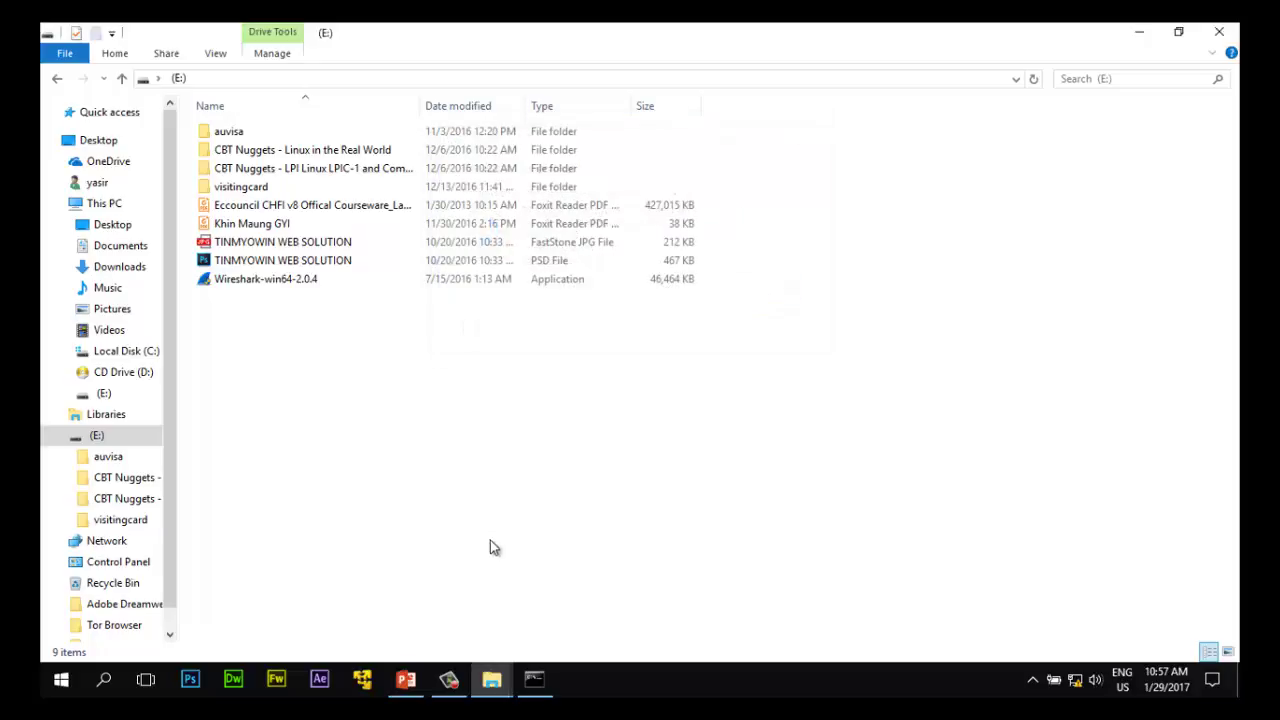
mouse_move(449, 679)
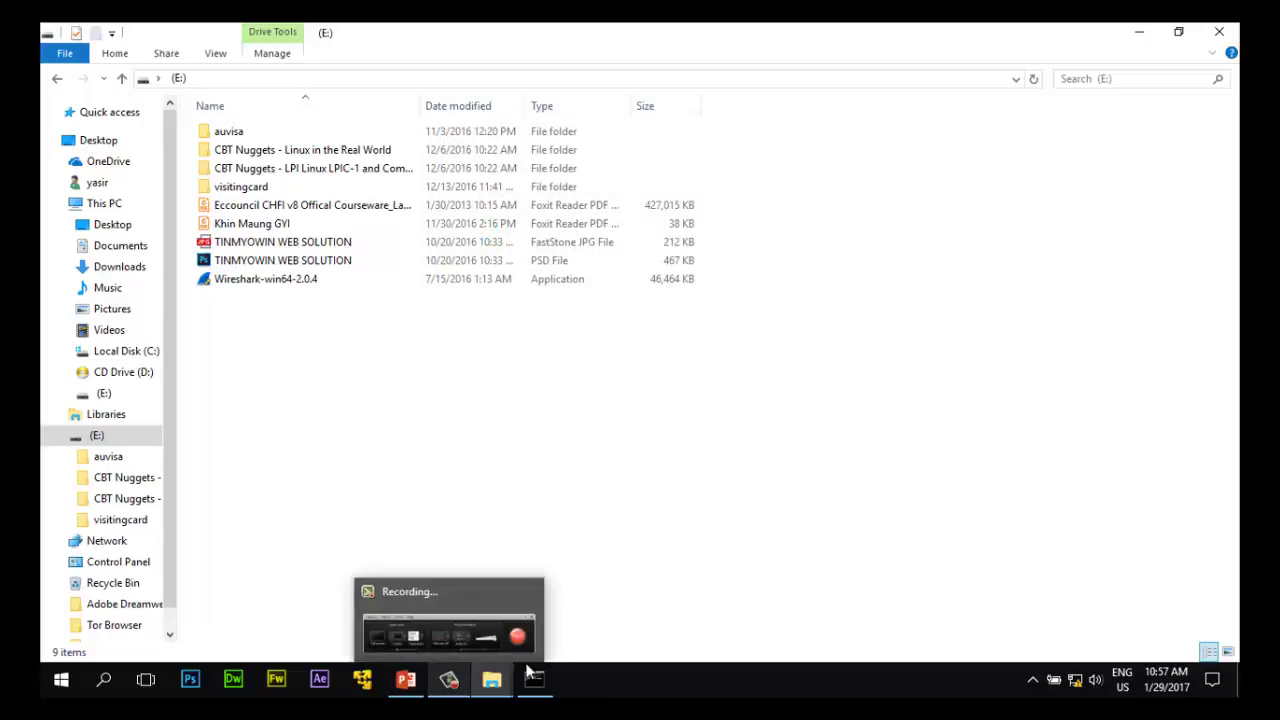
left_click(540, 679)
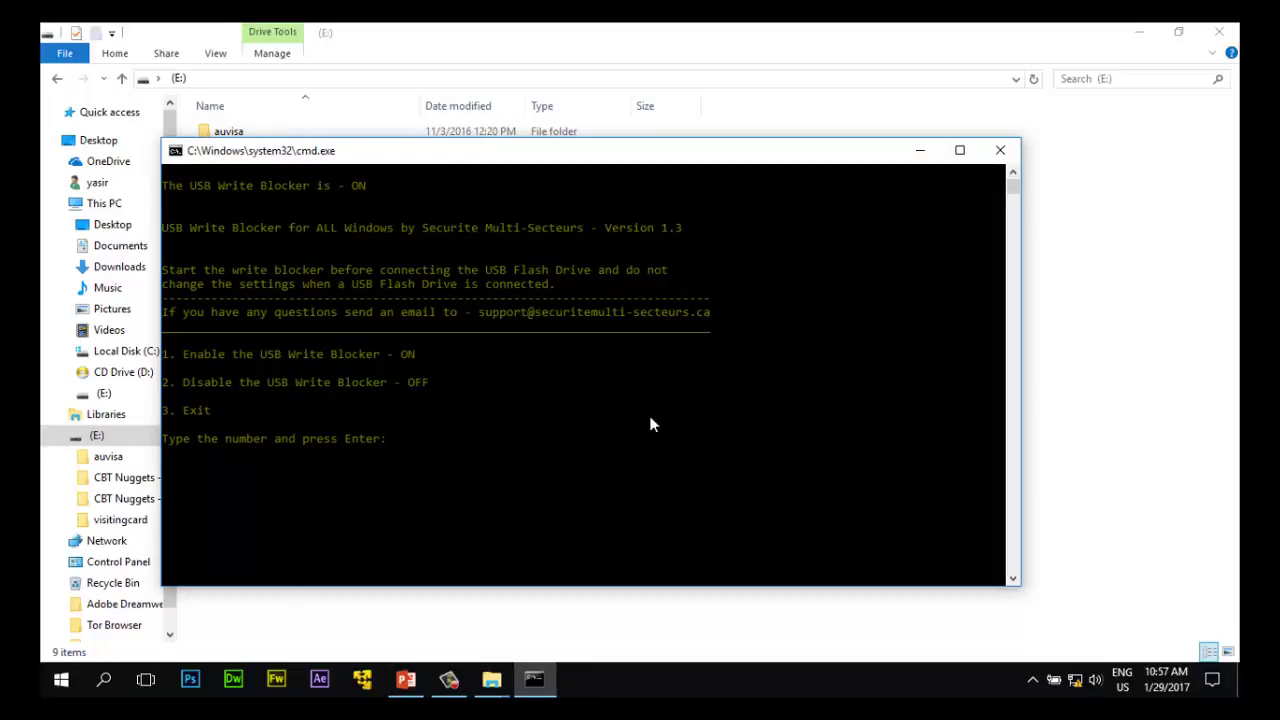
- Choose menu option 2 to turn write blocking OFF and return to the menu
type("2")
key("Return")
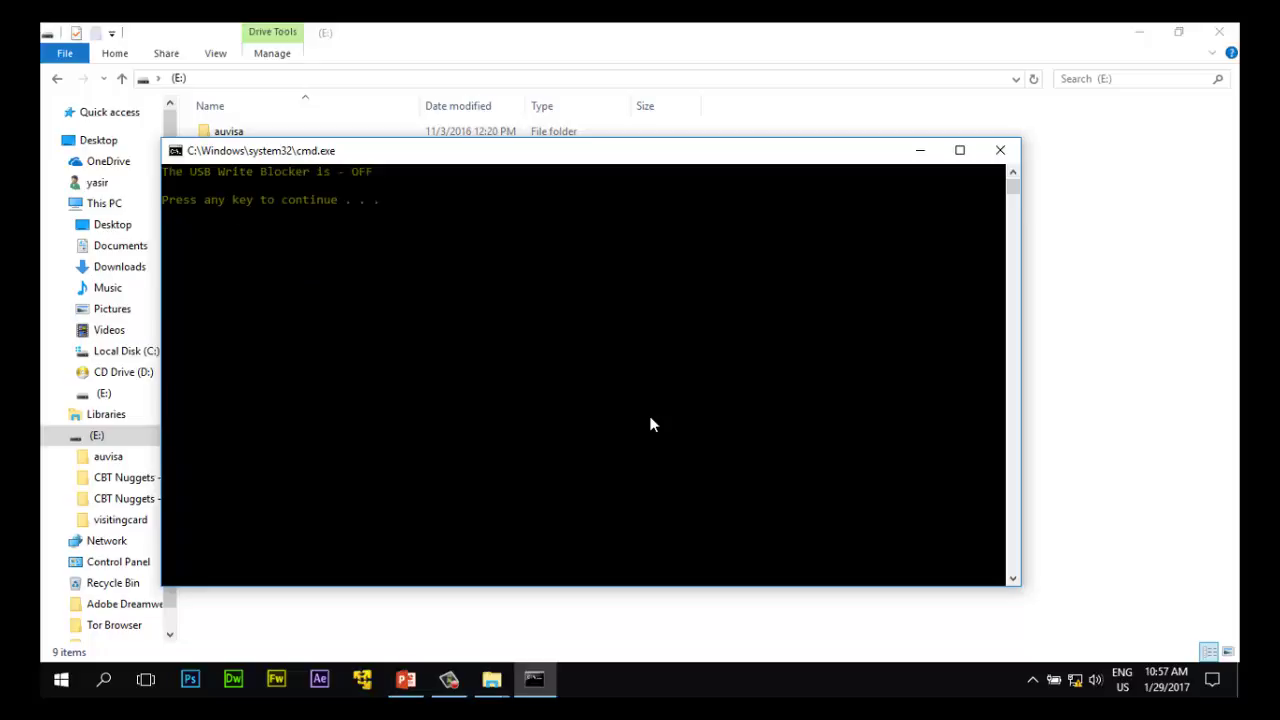
key("Return")
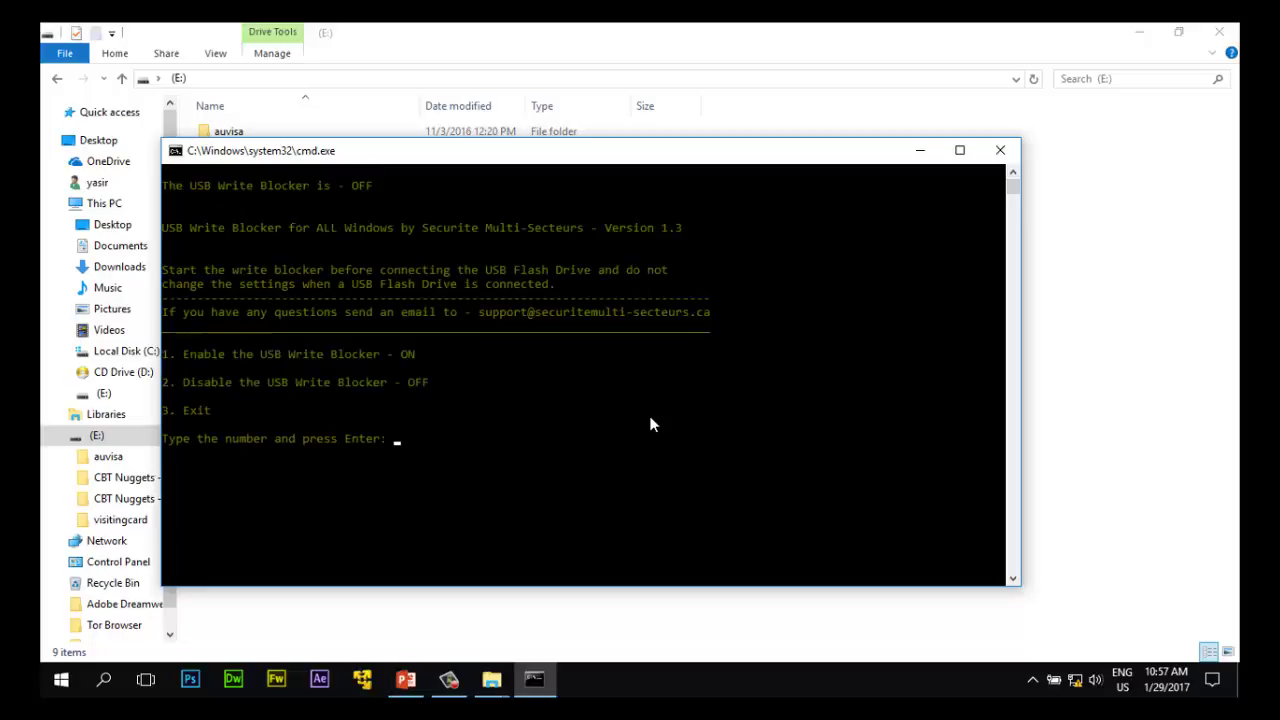
- Enter option 3, then paste the MP3 onto E:, which now succeeds
type("3")
key("Return")
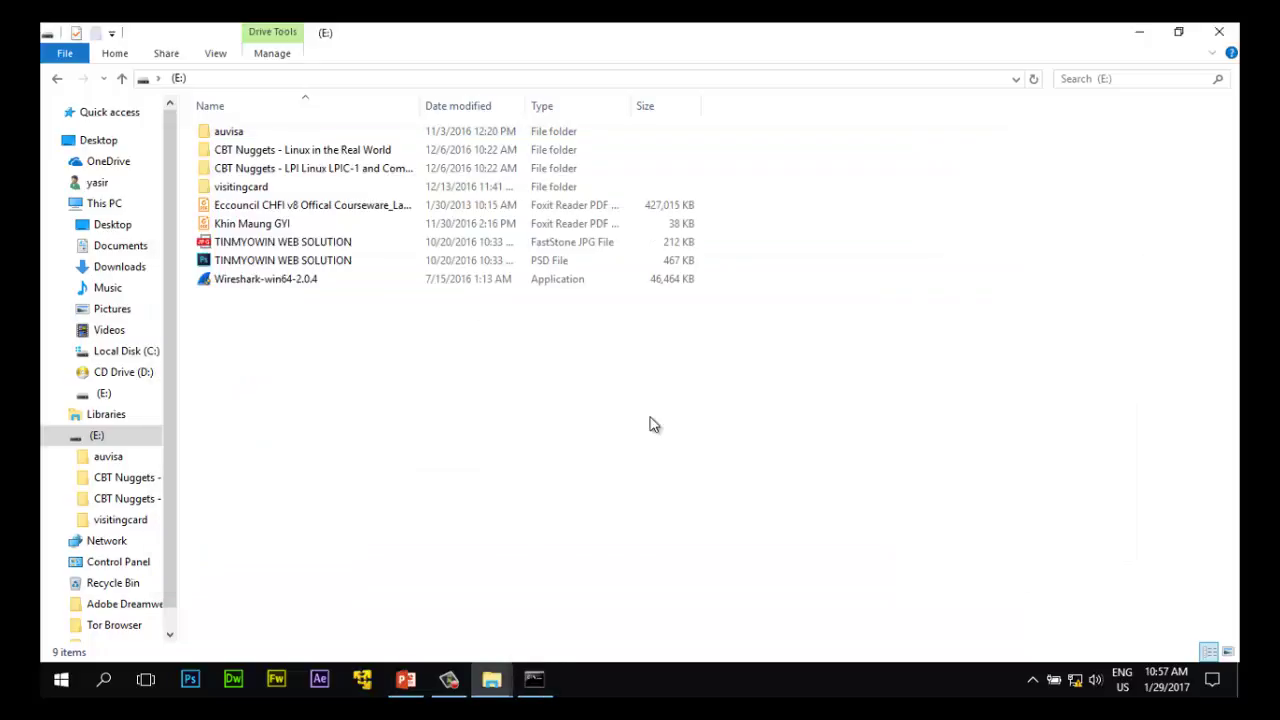
right_click(800, 358)
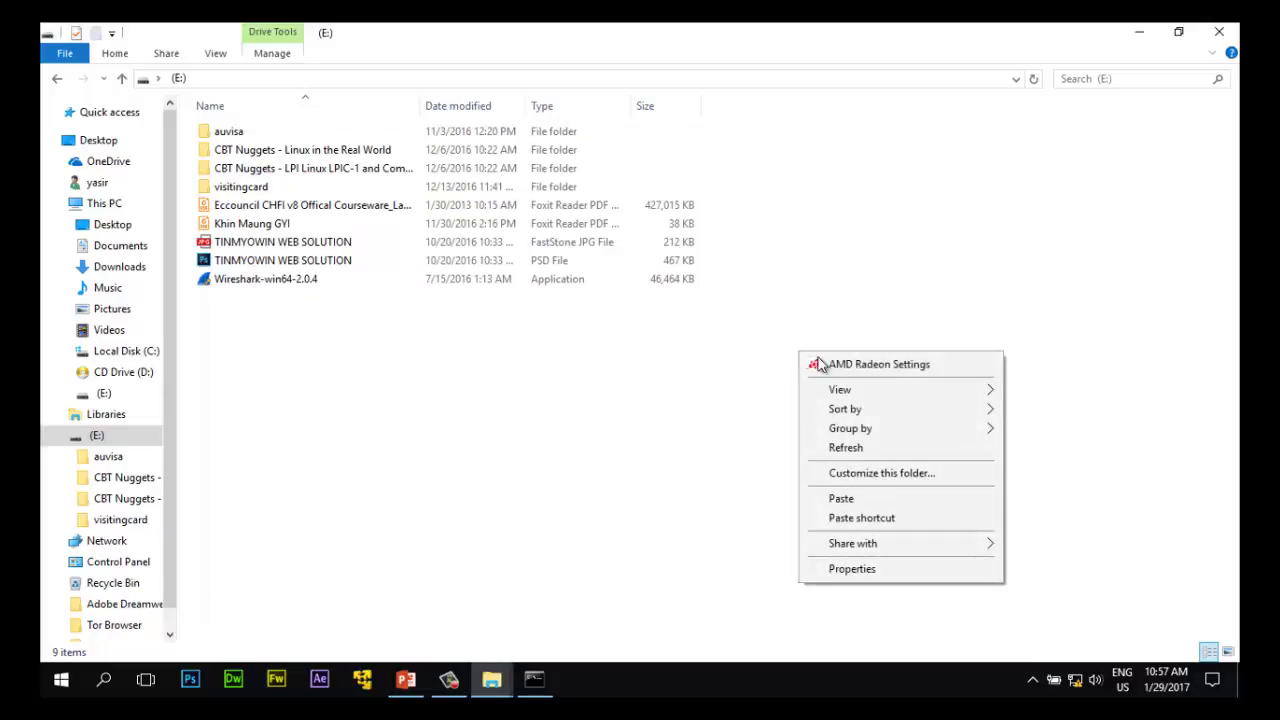
left_click(849, 498)
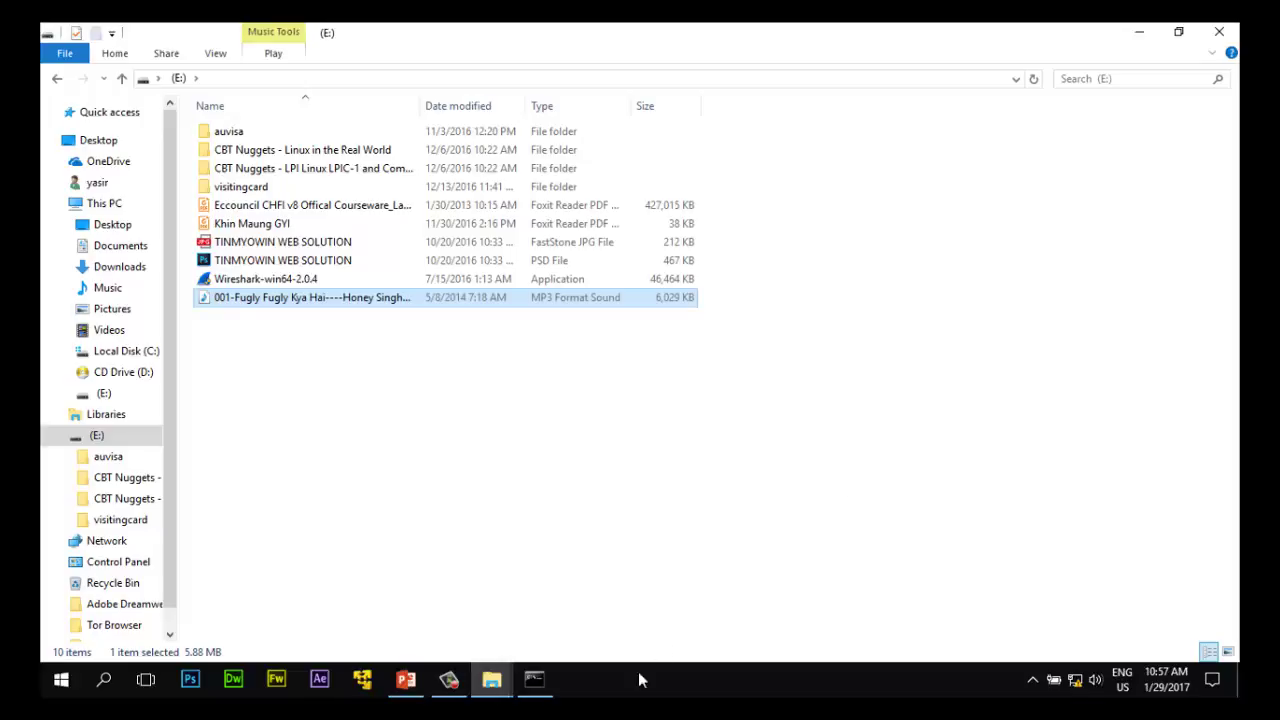
- Return to the write blocker console and exit it with option 3
left_click(535, 688)
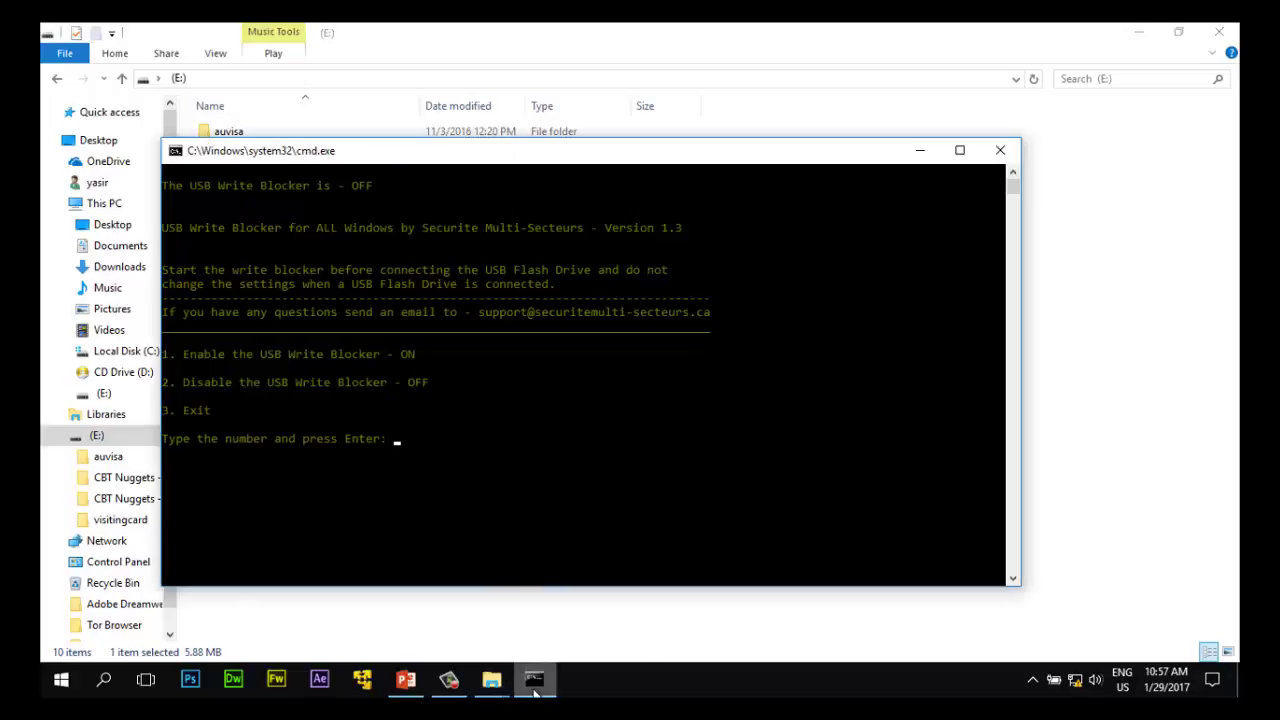
type("3")
key("Return")
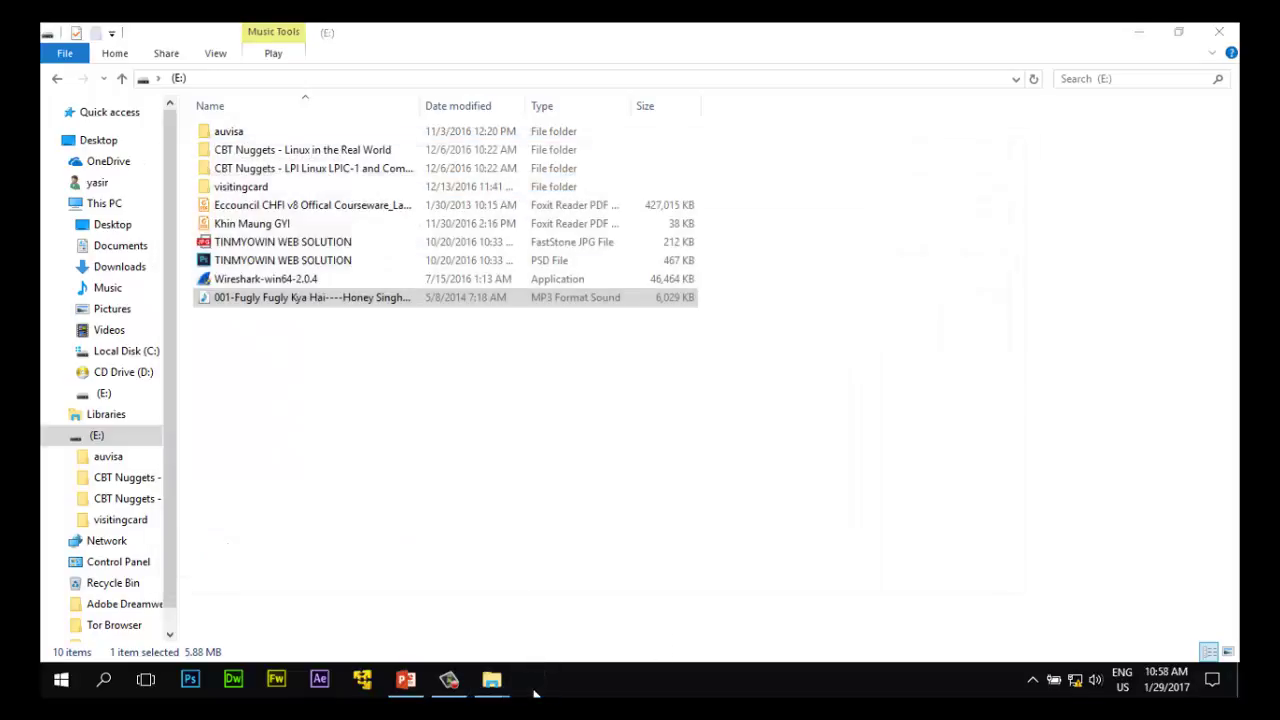
- Switch to the PowerPoint 'address' presentation showing the Thanks for Watching slide
key("alt+Tab")
key("alt+Tab")
key("alt+Tab")
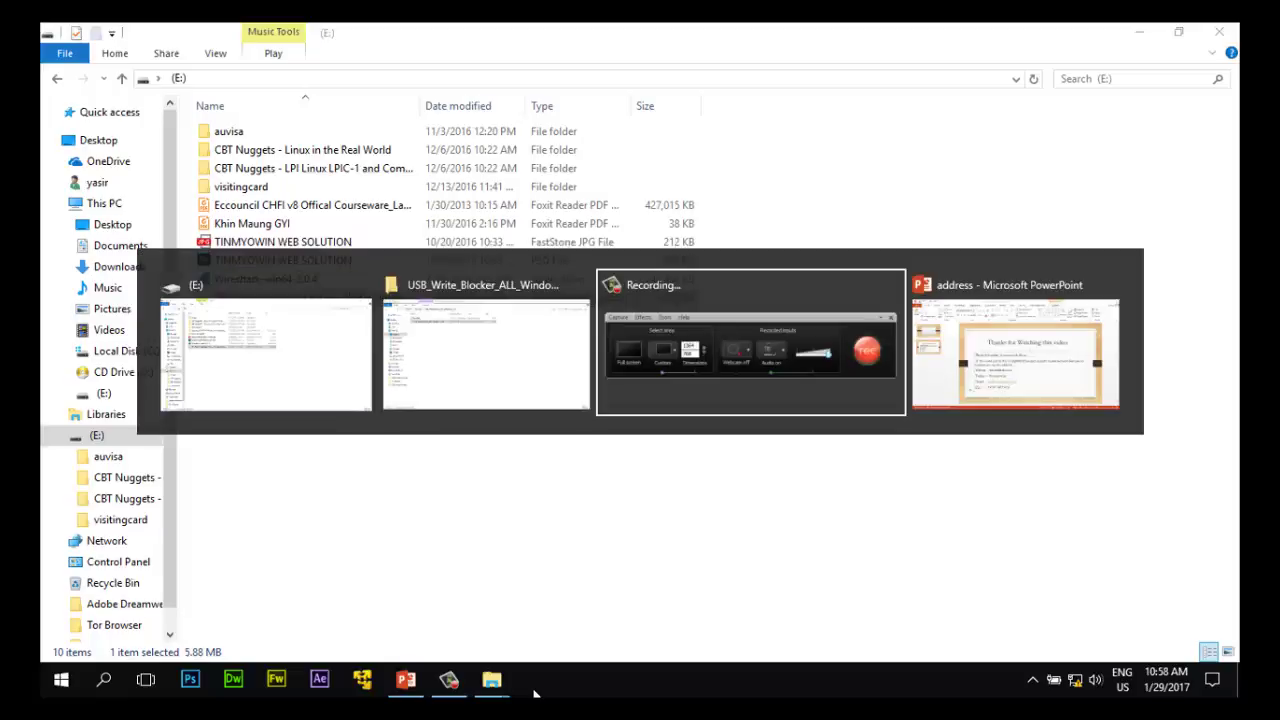
key("alt+Tab")
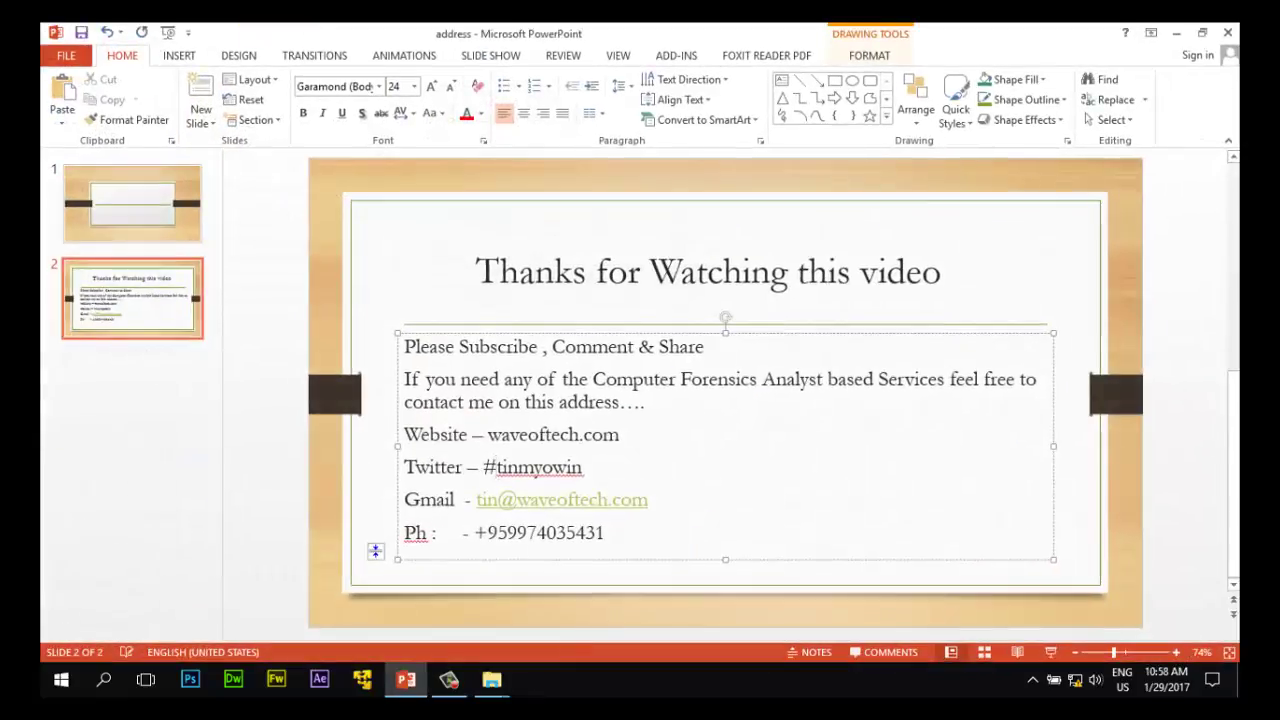